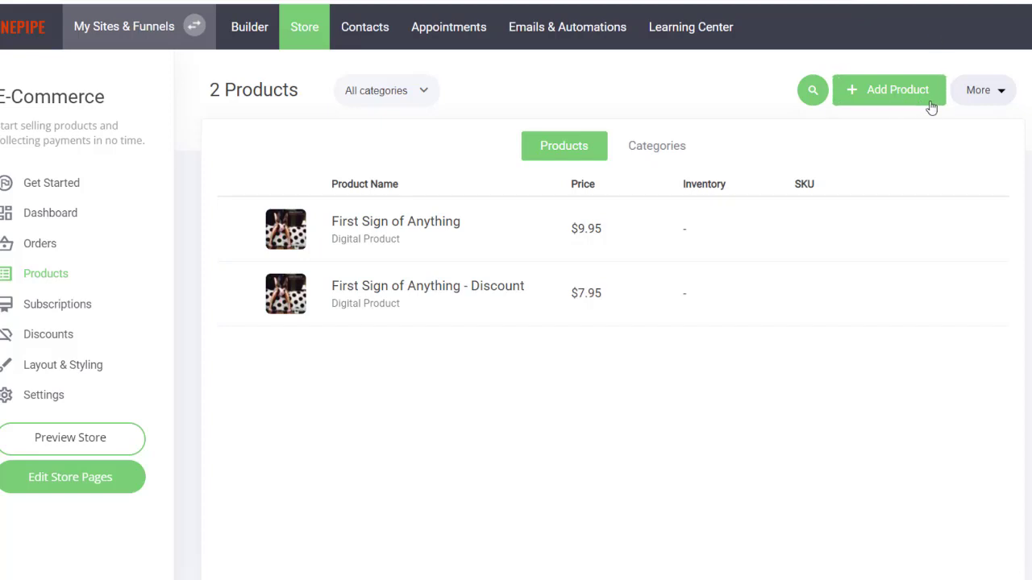
Step: Open the CSV product import and download the sample import file
click(1007, 106)
click(1000, 99)
click(1002, 63)
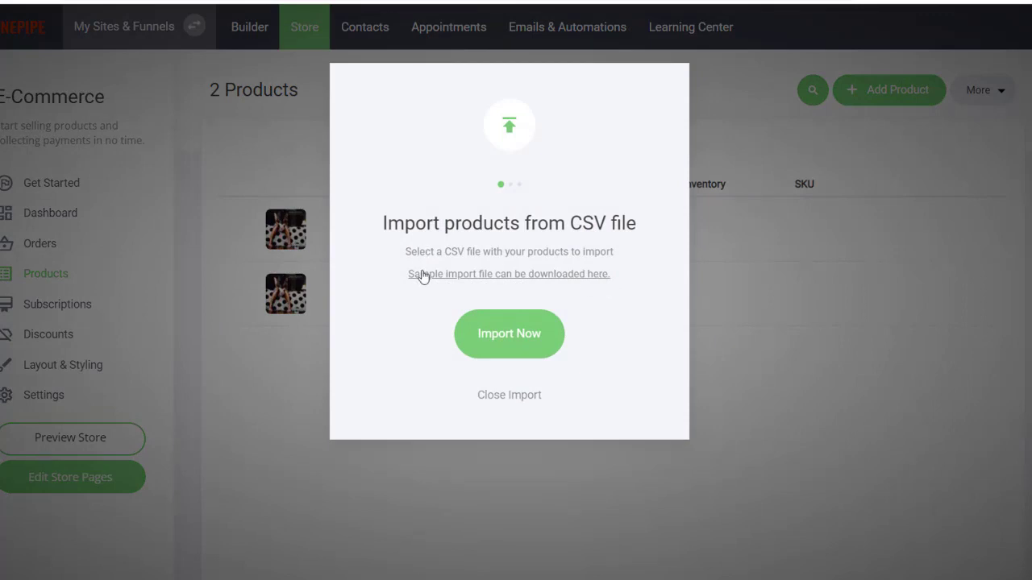
click(466, 275)
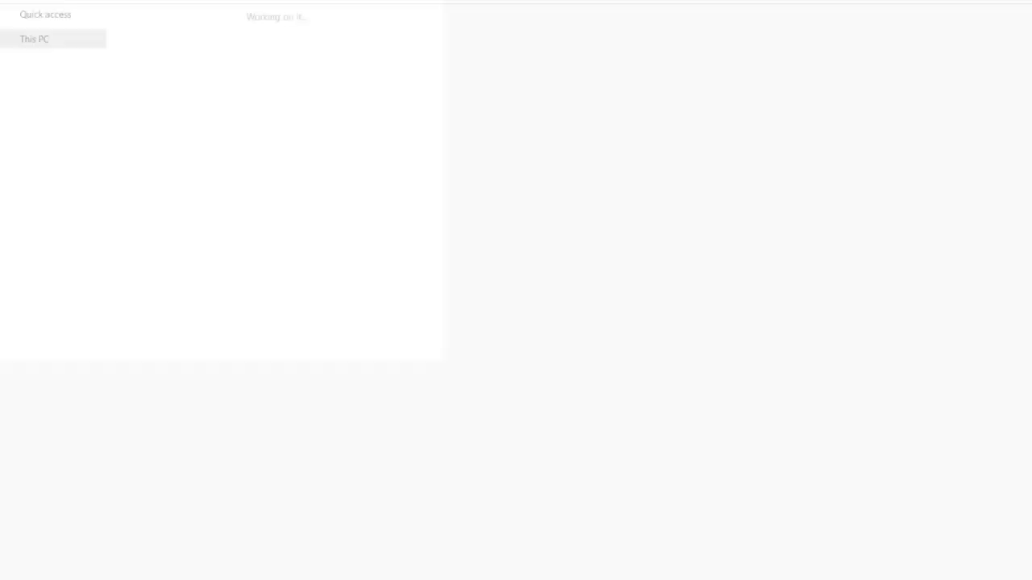
key(Return)
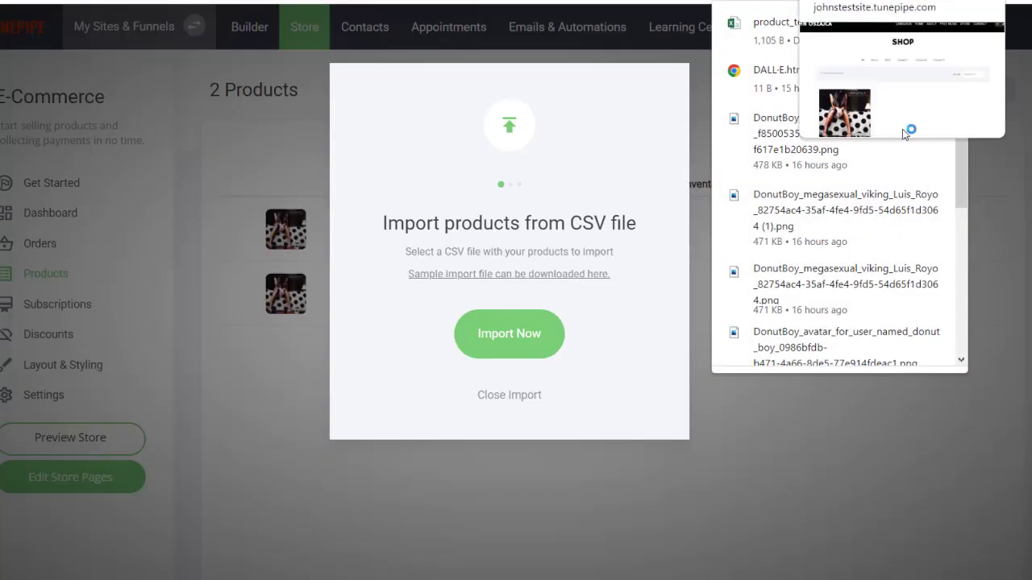
Step: Open the downloaded product template in Excel, enlarge its window to examine the product columns and sample rows, and close it
click(823, 32)
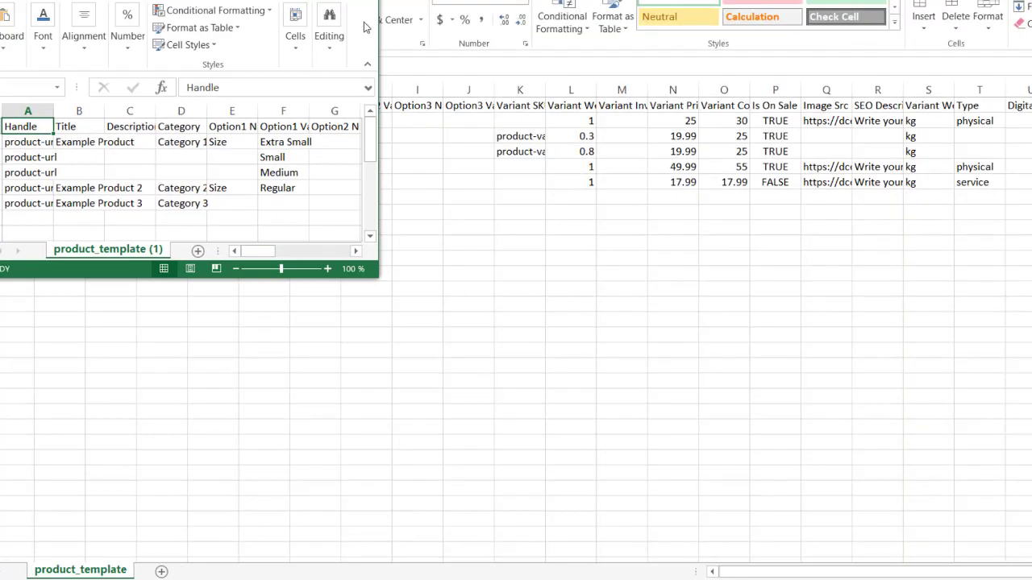
drag(379, 9, 1014, 9)
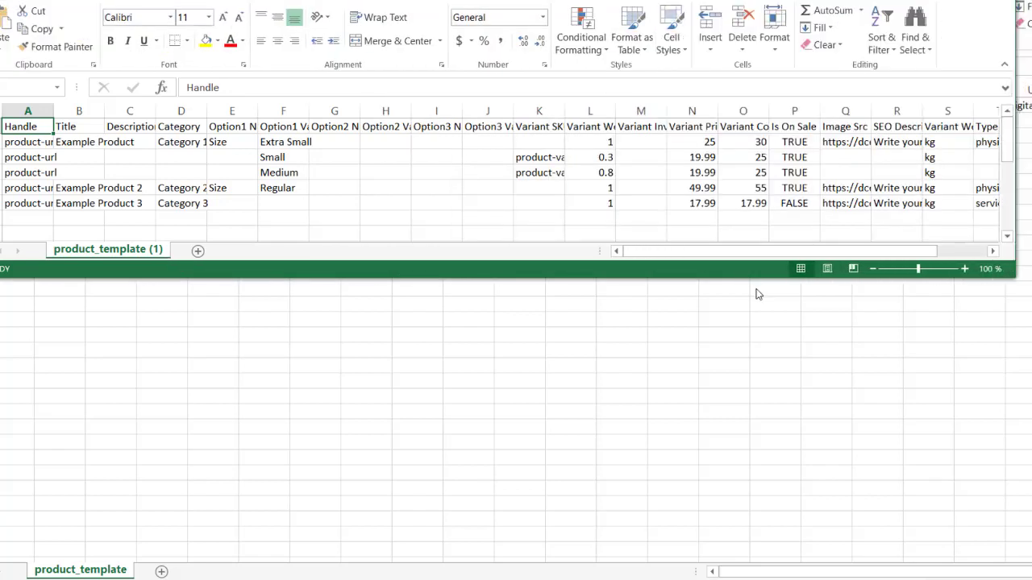
drag(756, 277, 786, 533)
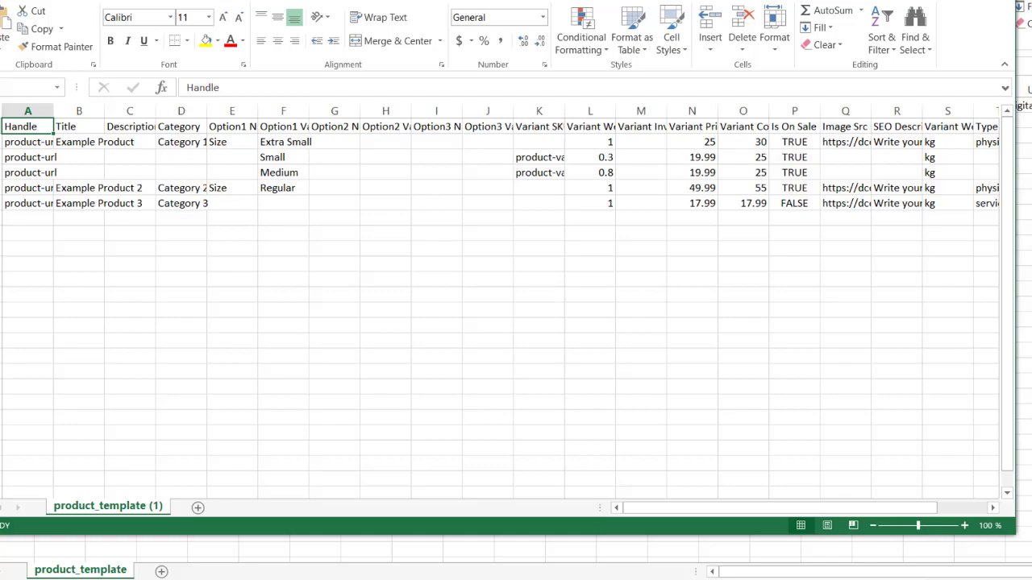
key(alt+F4)
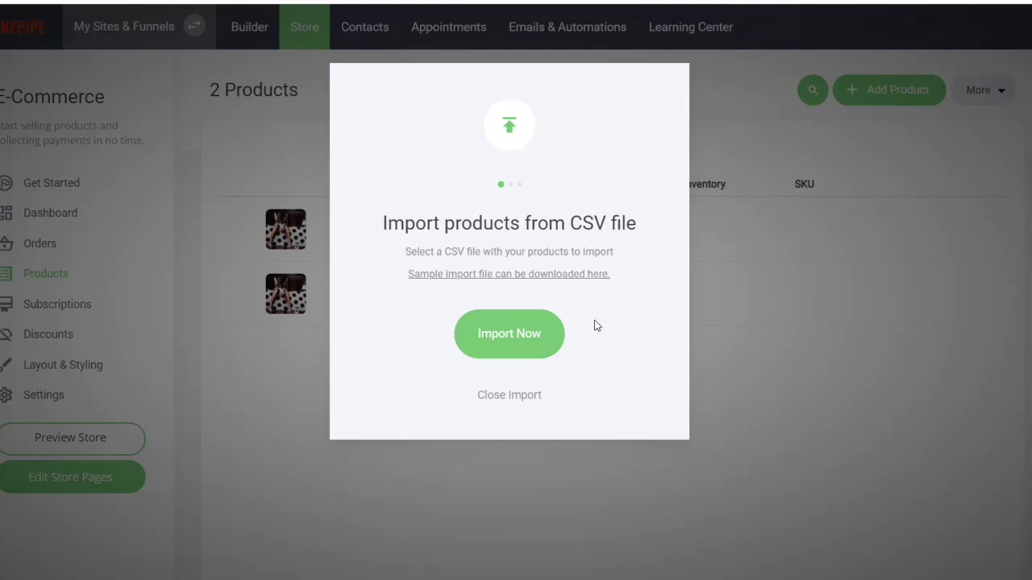
Step: Upload the product_template file from Downloads to the product import
click(543, 337)
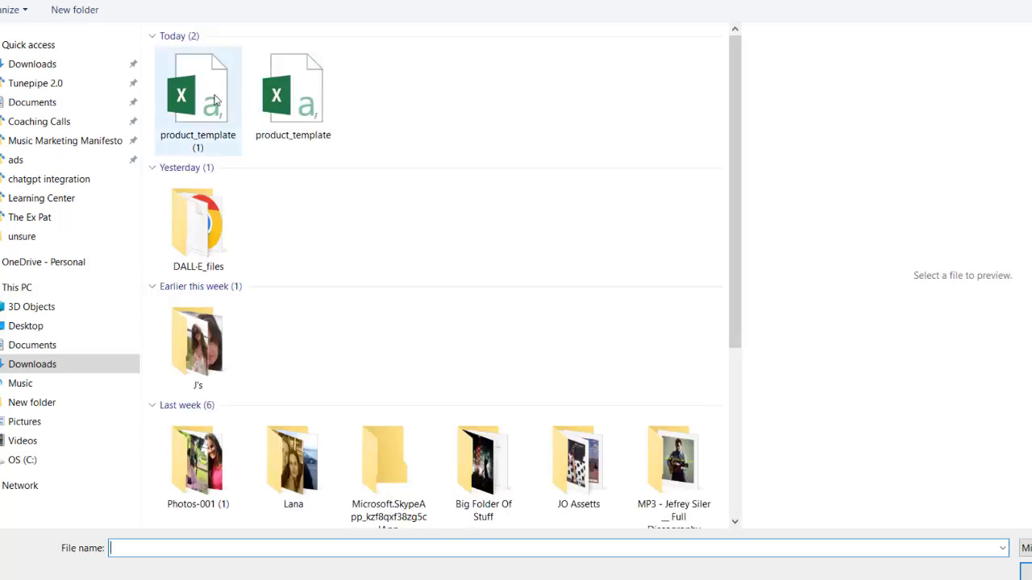
click(281, 103)
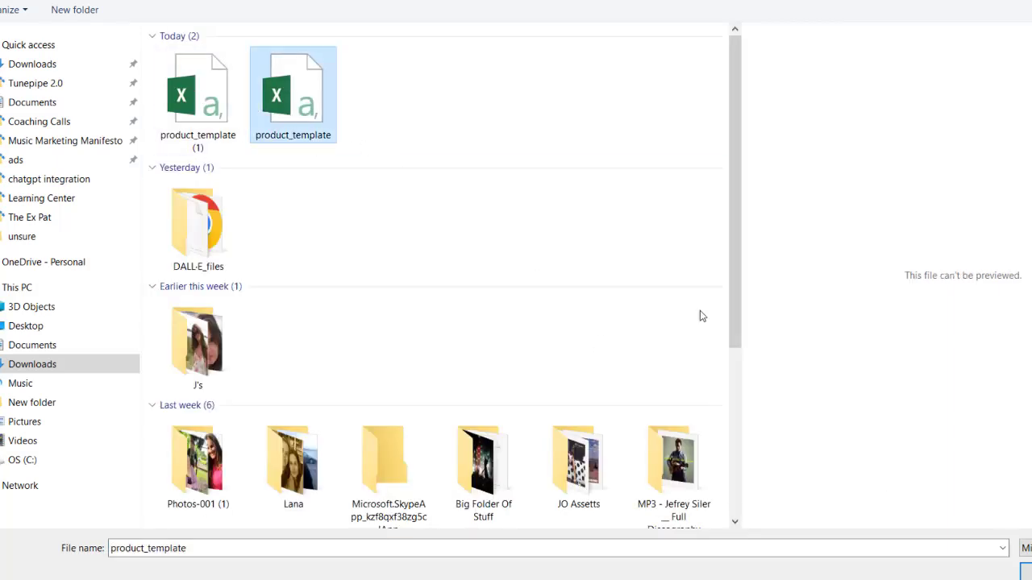
click(1027, 572)
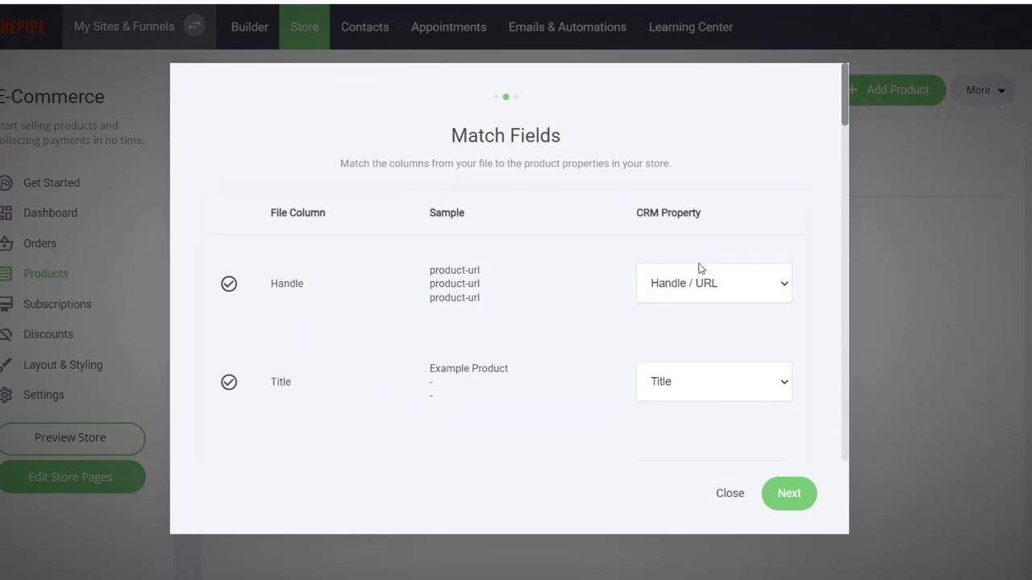
Step: Review how each CSV column is matched to a store property, including the properties available for the Description column
scroll(700, 269, down, 1)
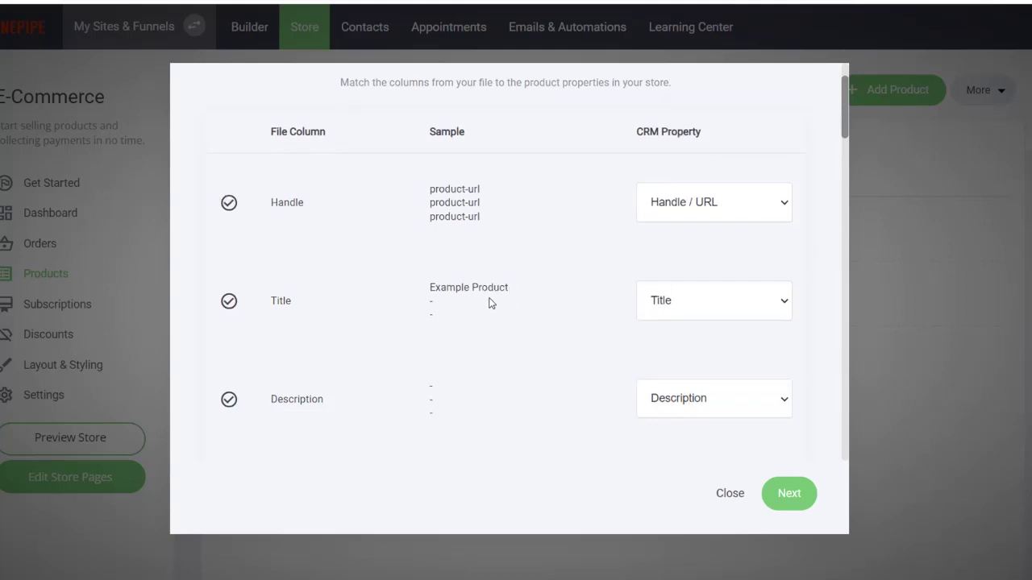
scroll(490, 300, down, 1)
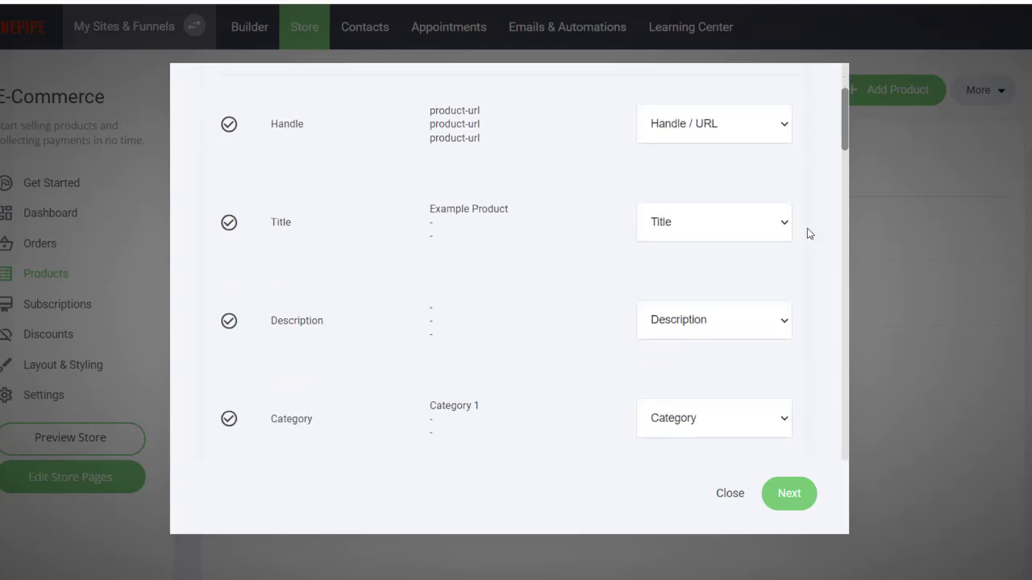
click(782, 339)
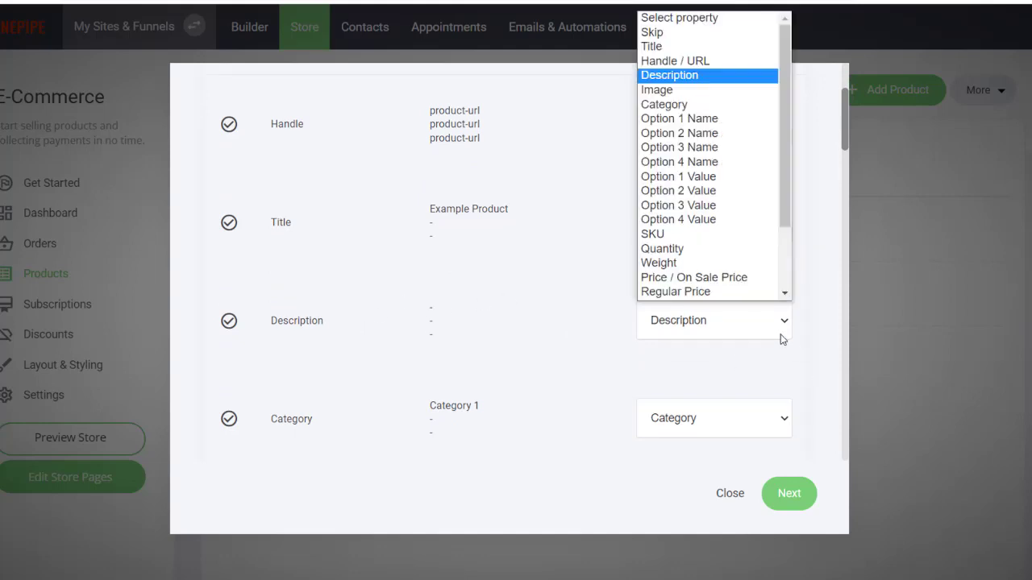
click(781, 339)
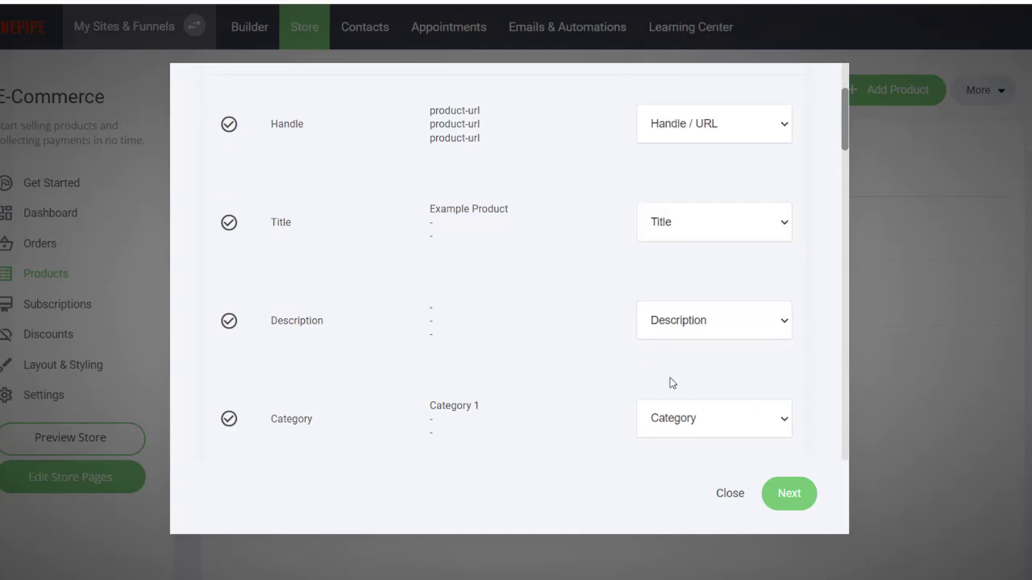
scroll(659, 376, down, 5)
scroll(649, 371, down, 1)
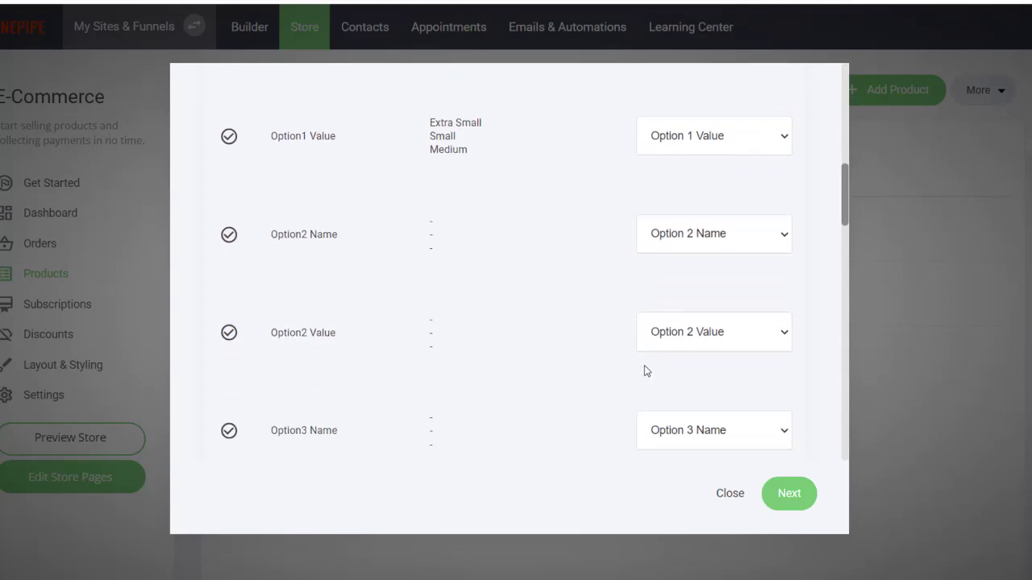
scroll(583, 255, down, 2)
scroll(589, 253, down, 5)
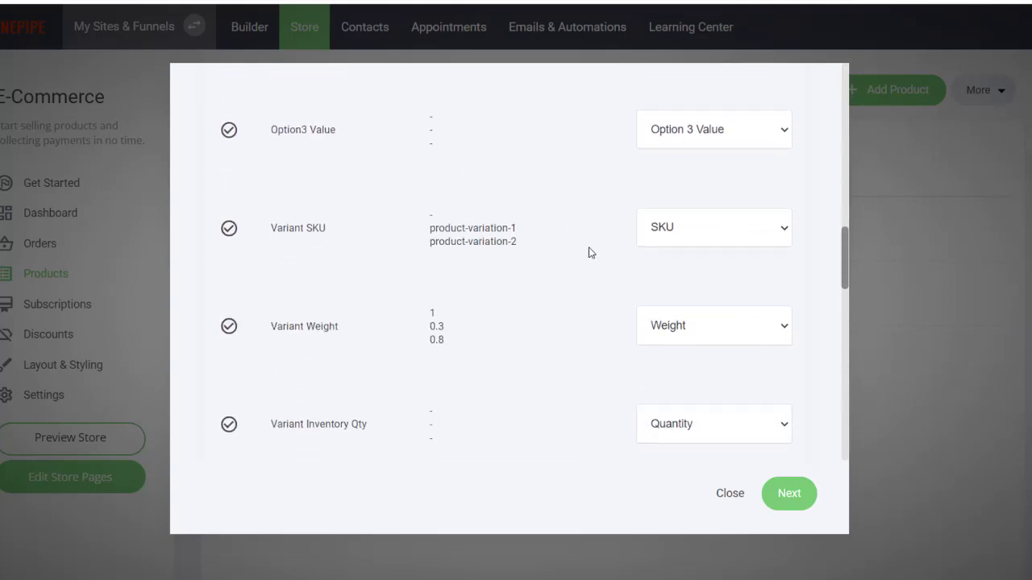
scroll(505, 203, down, 2)
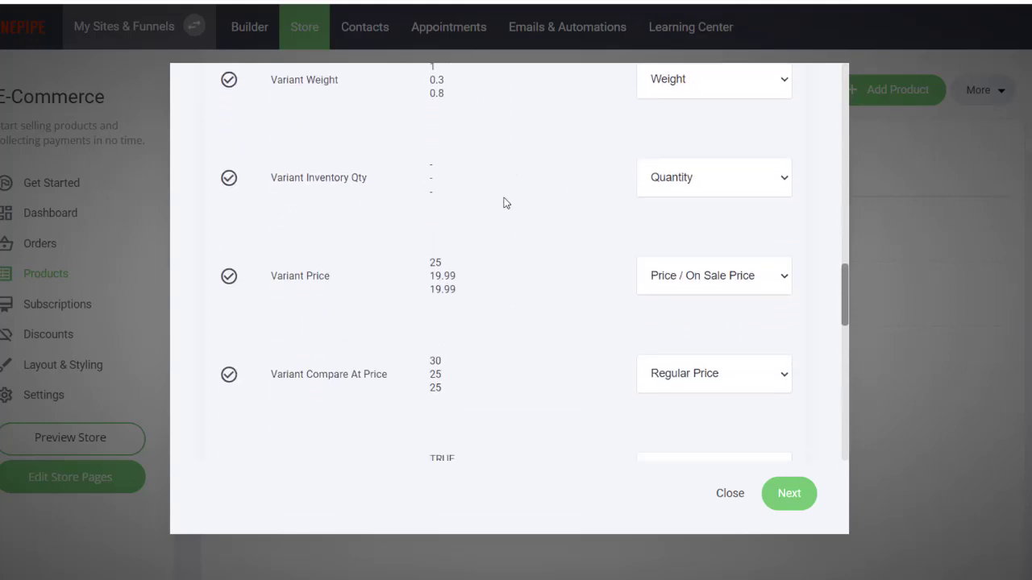
scroll(505, 202, down, 1)
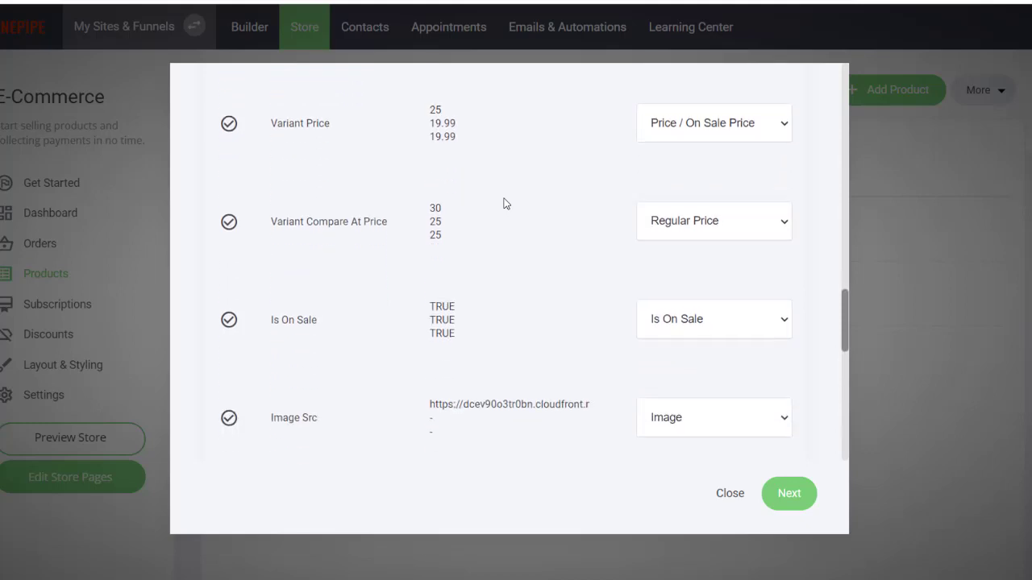
scroll(496, 207, down, 2)
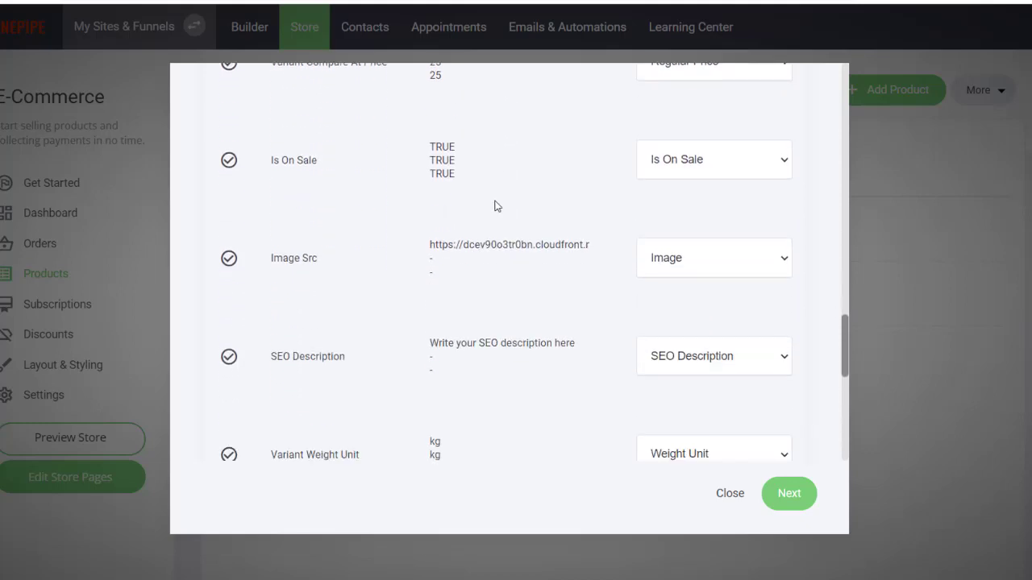
scroll(497, 207, down, 5)
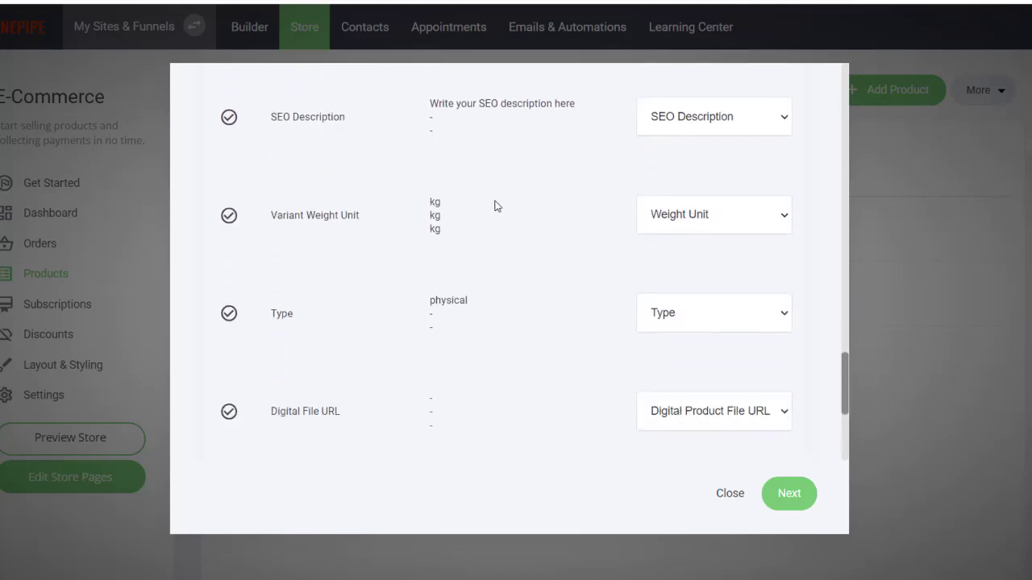
Step: Accept the field matching with the default header and delimiter settings, start the product import, and dismiss the notice
scroll(496, 206, down, 2)
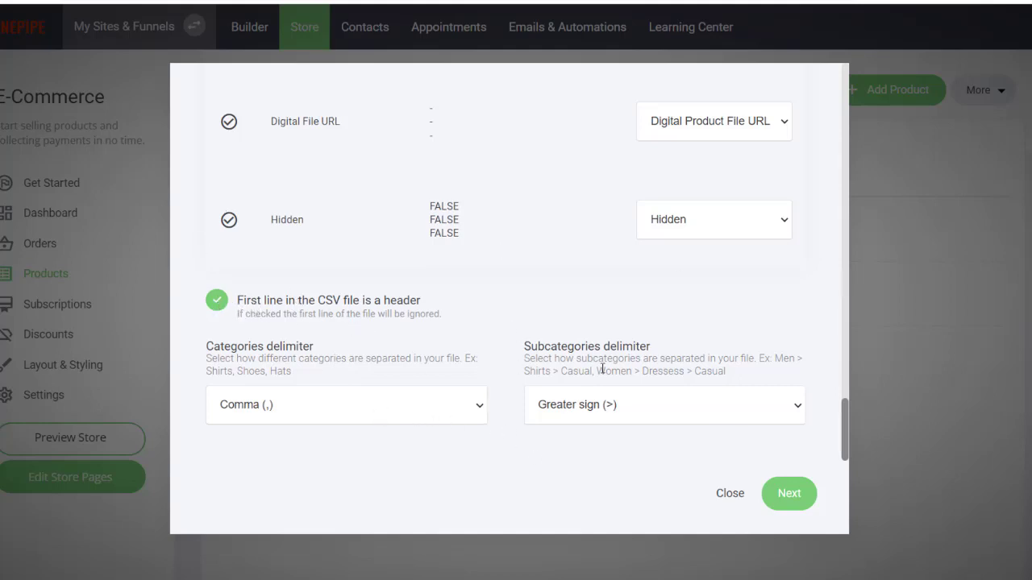
click(794, 496)
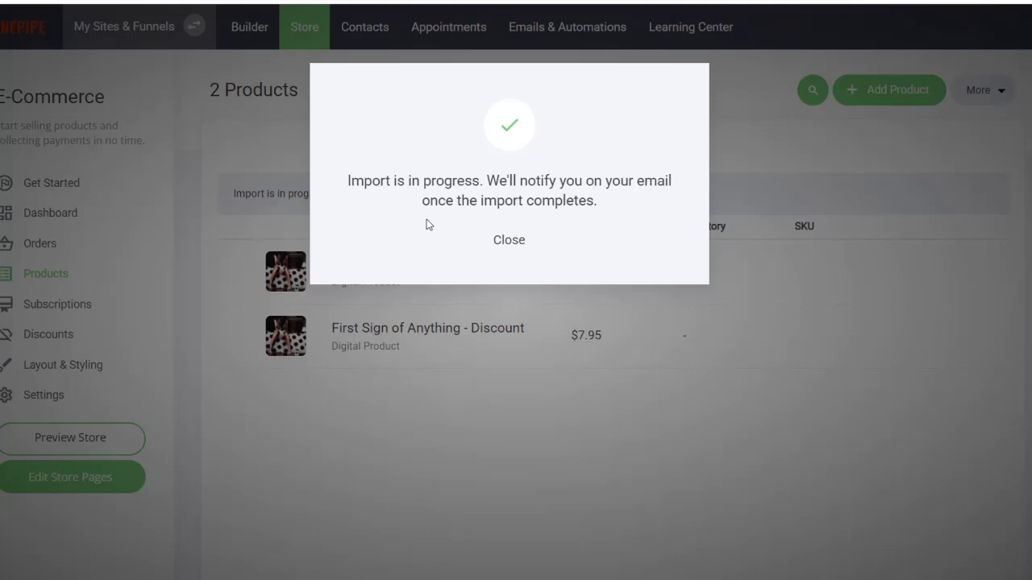
click(511, 241)
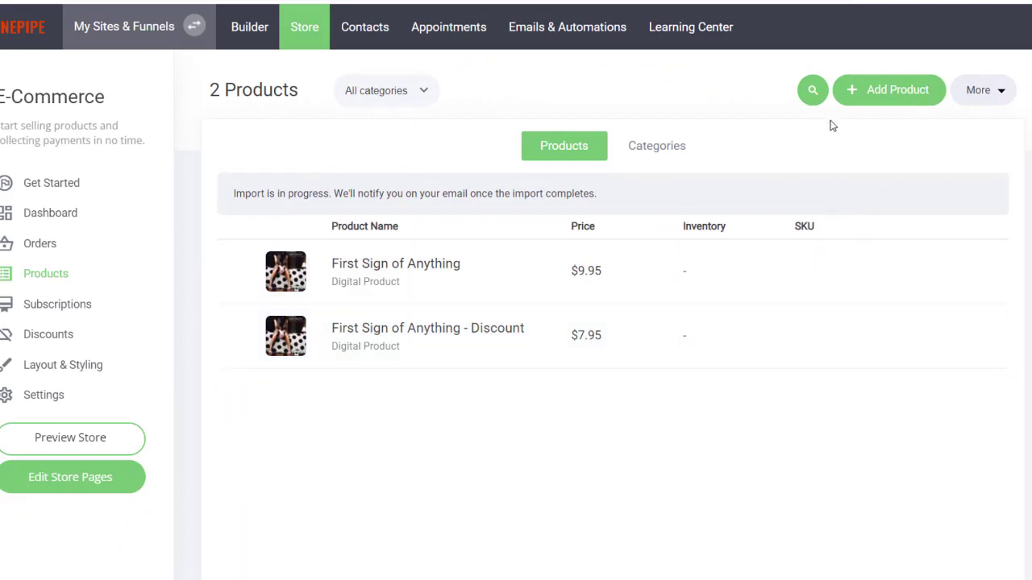
Step: Switch to the public shop page and examine the imported example products and their categories
click(863, 1)
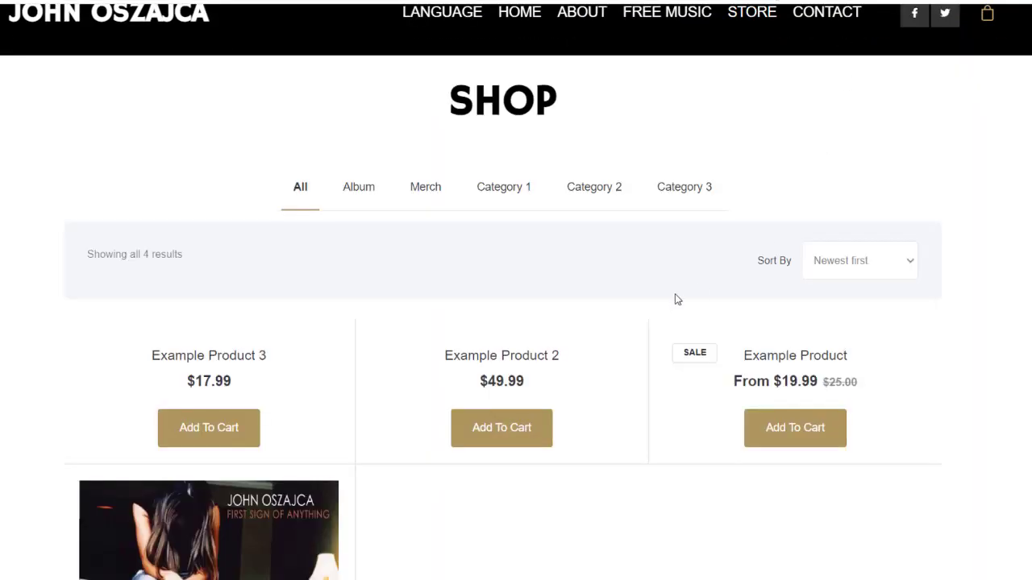
scroll(677, 300, down, 6)
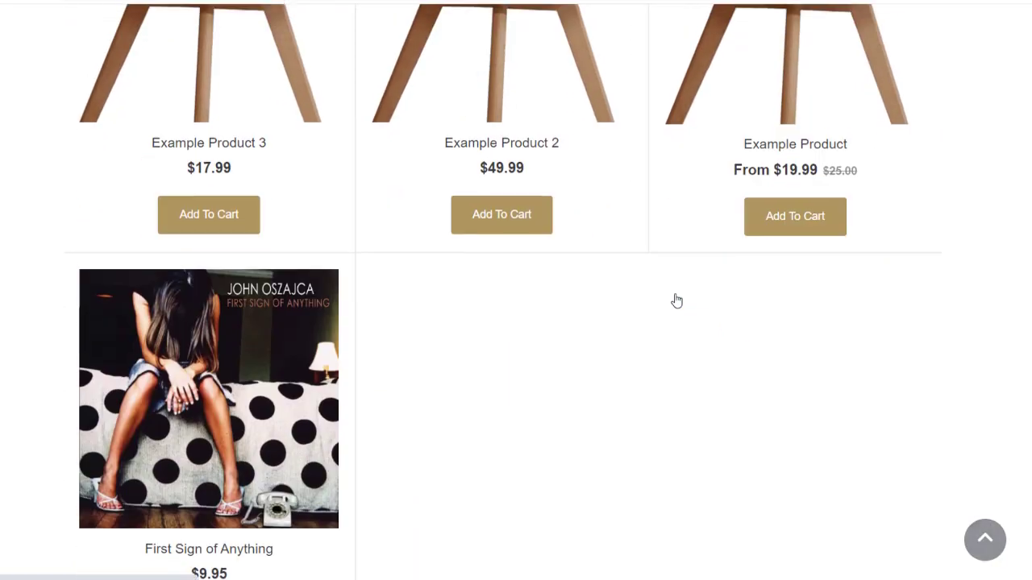
scroll(678, 300, up, 3)
scroll(677, 300, up, 2)
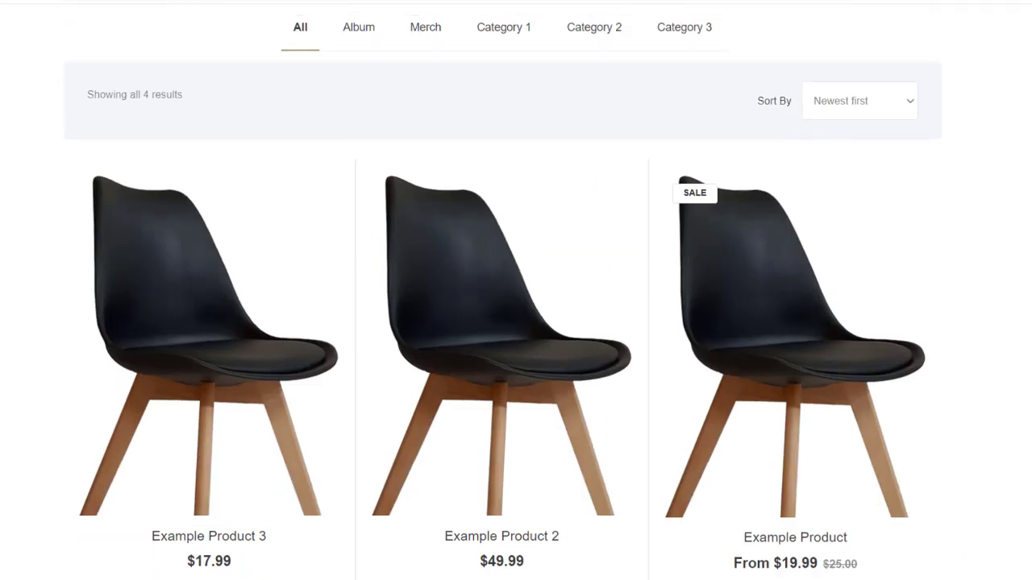
Step: Return to the store's product list, open Example Product, and review its description, pricing, categorization and additional options
click(830, 1)
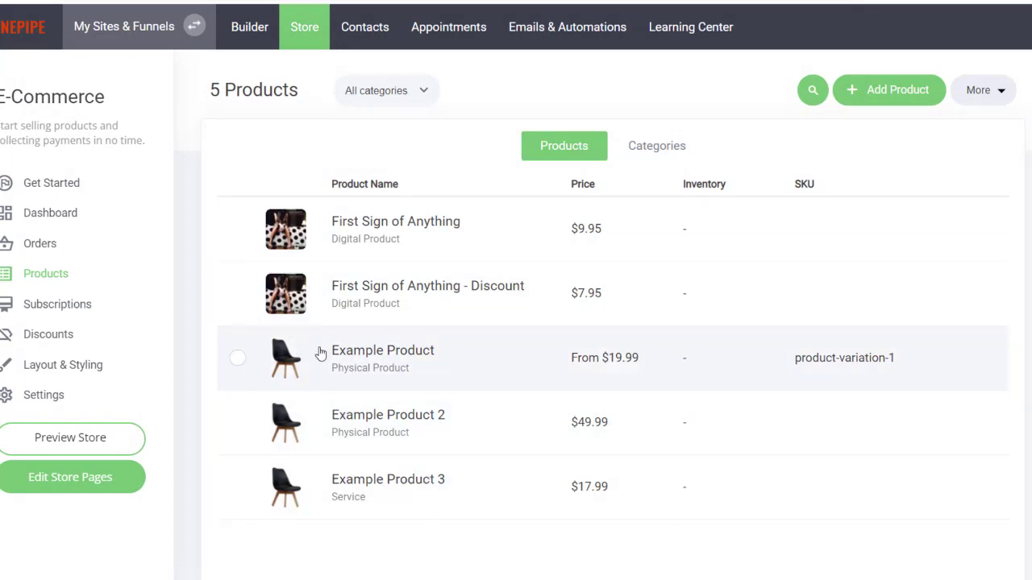
click(392, 362)
scroll(472, 338, down, 4)
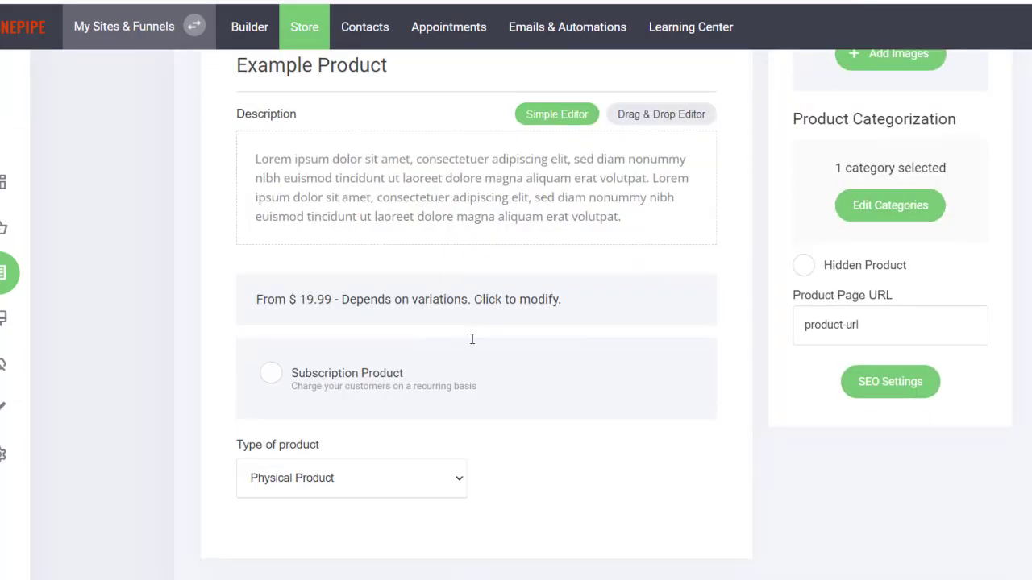
scroll(472, 339, up, 4)
scroll(473, 339, down, 10)
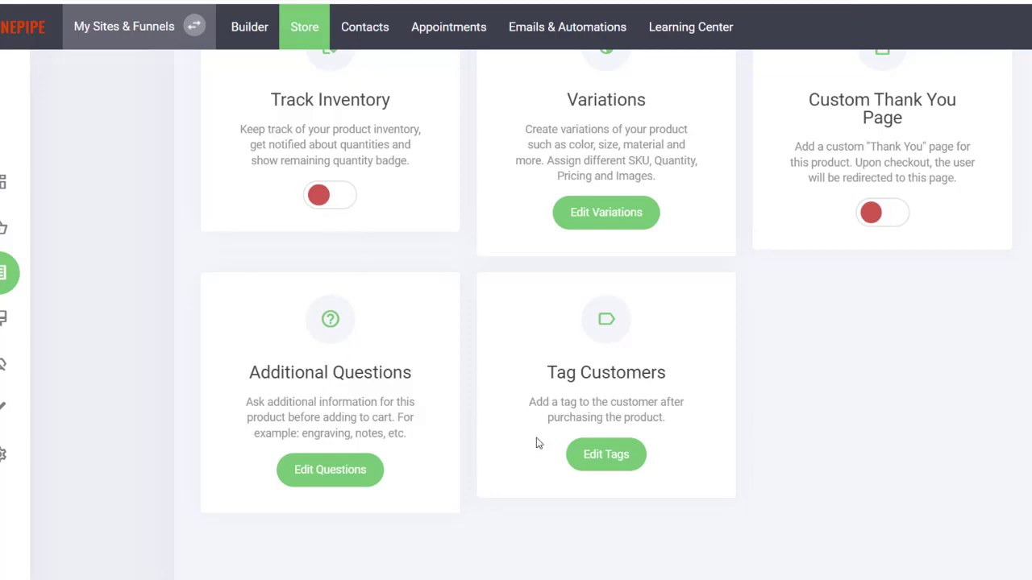
scroll(758, 327, up, 10)
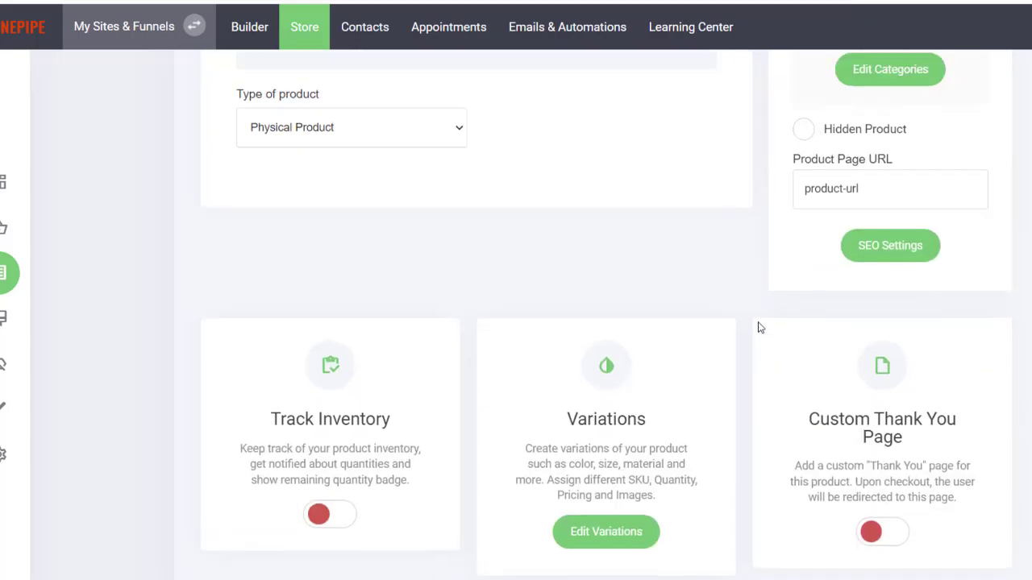